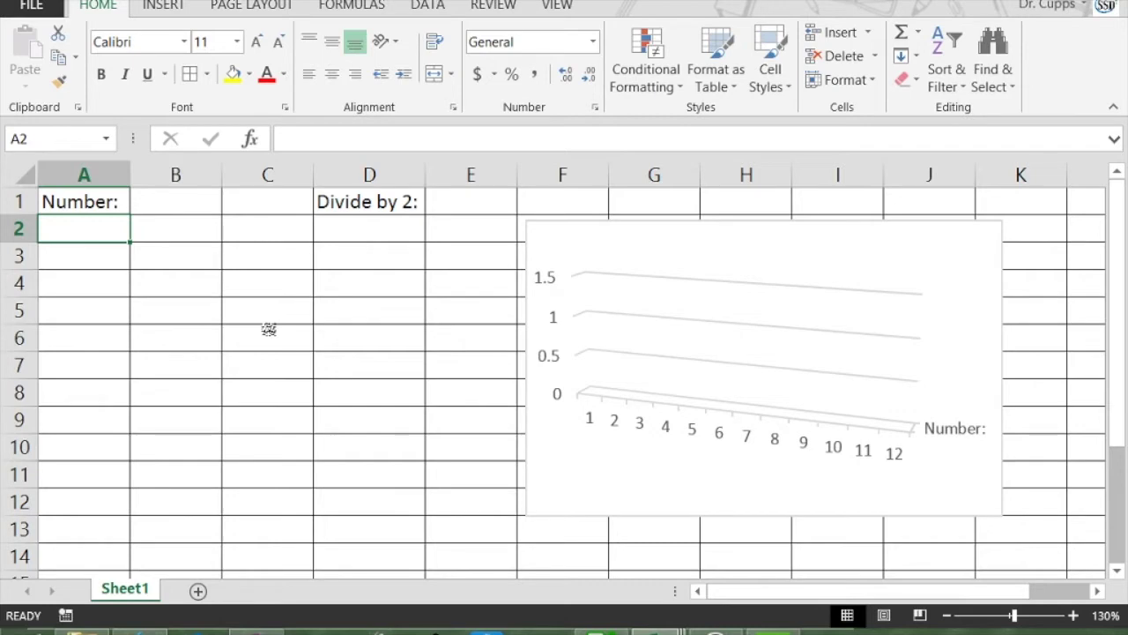
Step: Enter the number 8 in cell A2 and the word "eight" in cell A3
type("8")
key("Return")
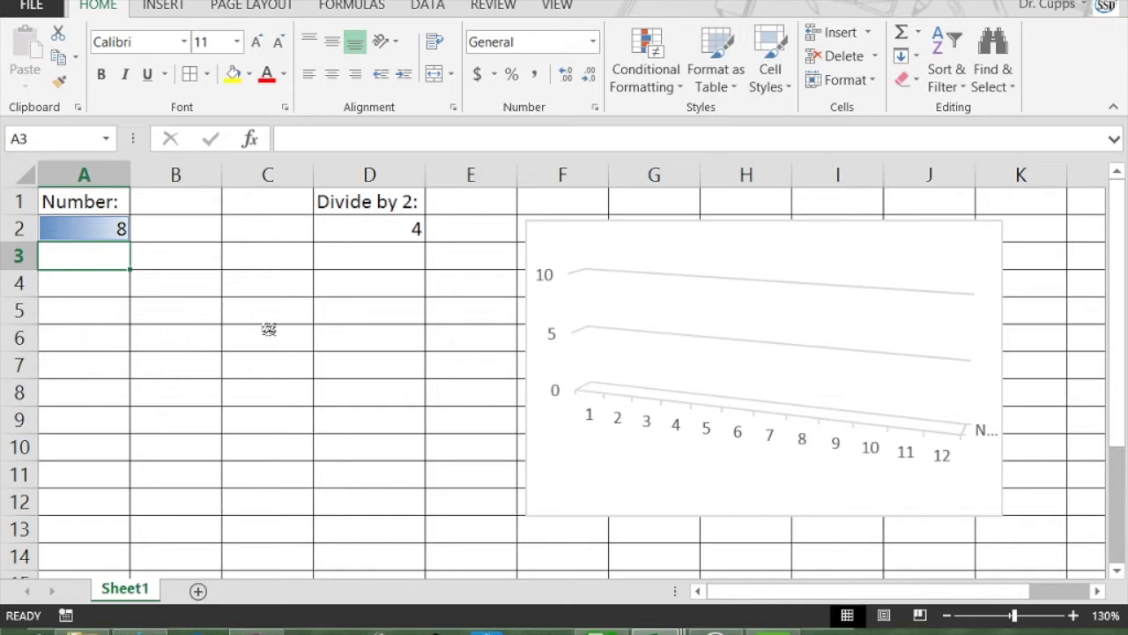
type("eight")
key("Return")
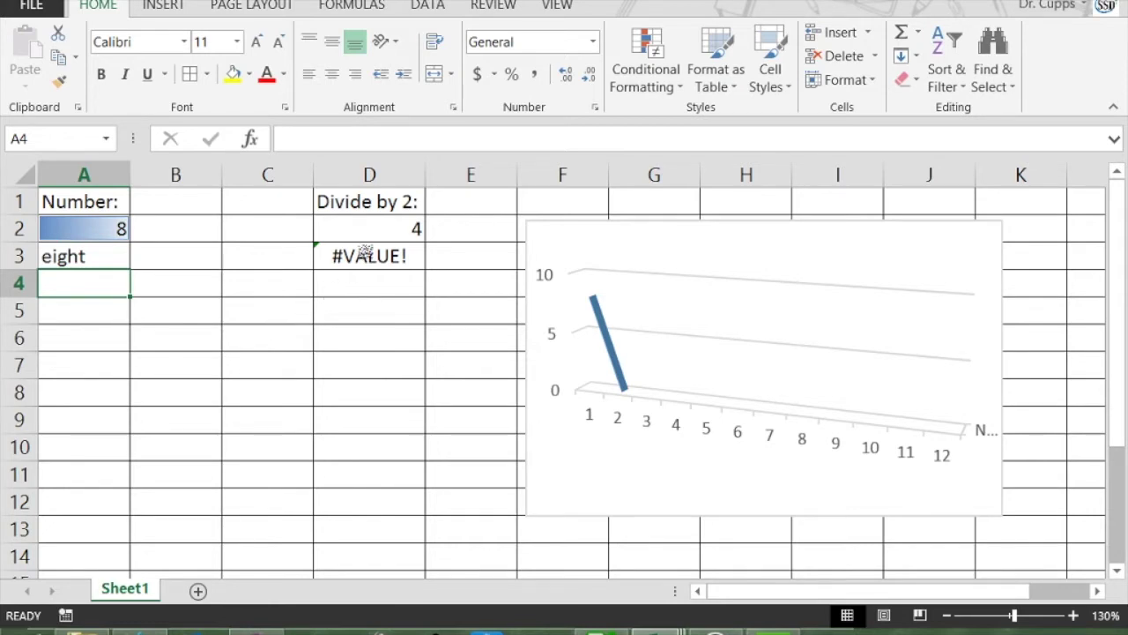
Step: Check the division formula in cell D3, and replace the word in cell A3 with the number 8
left_click(366, 254)
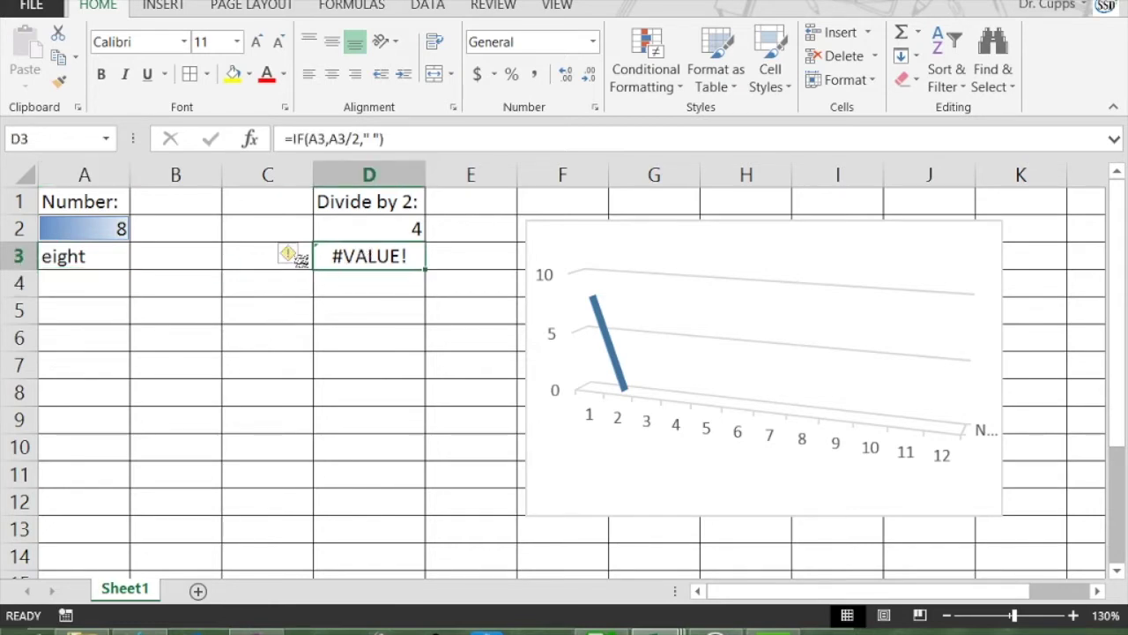
mouse_move(290, 257)
key("Left")
key("Left")
key("Left")
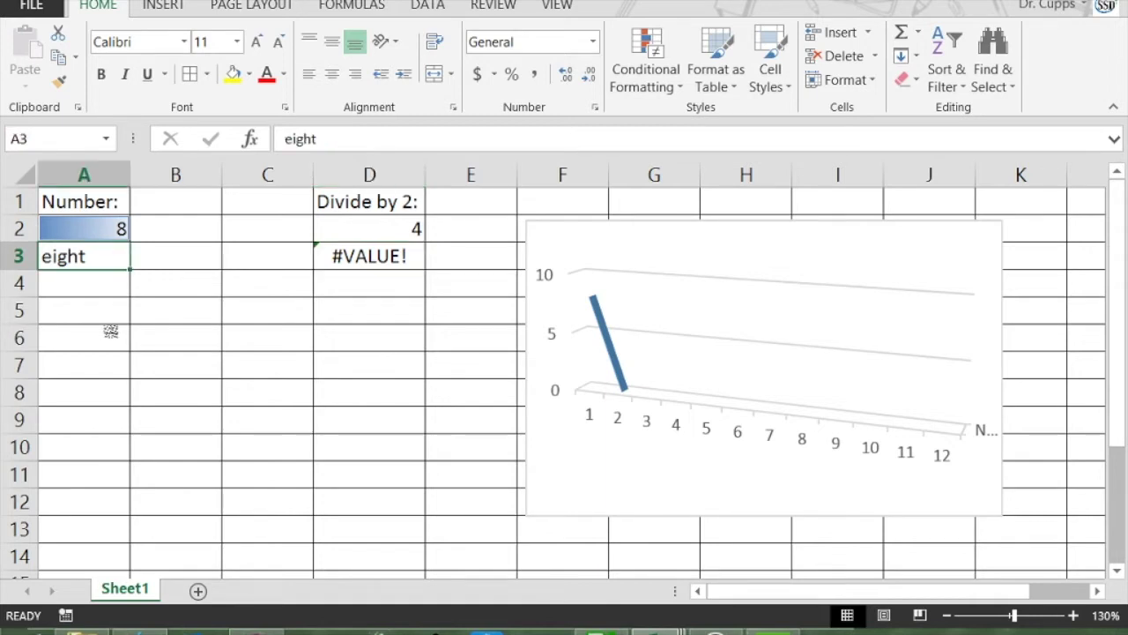
type("8")
key("Return")
key("Return")
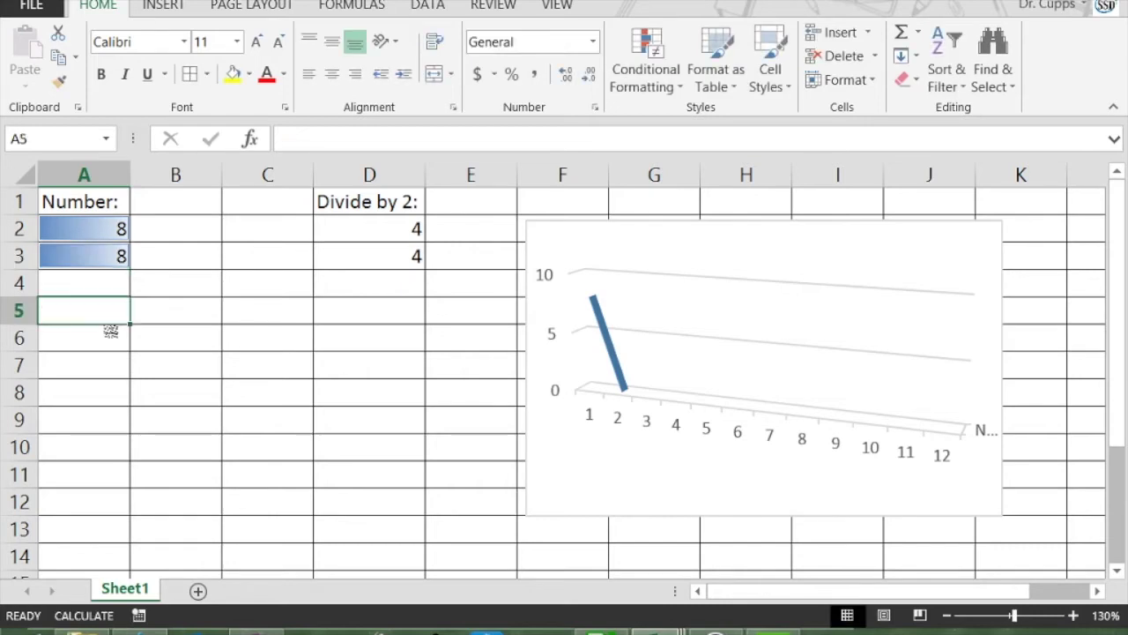
Step: Enter 100, 58 and 26 in cells A4 through A6 of the Number column
key("Up")
type("100")
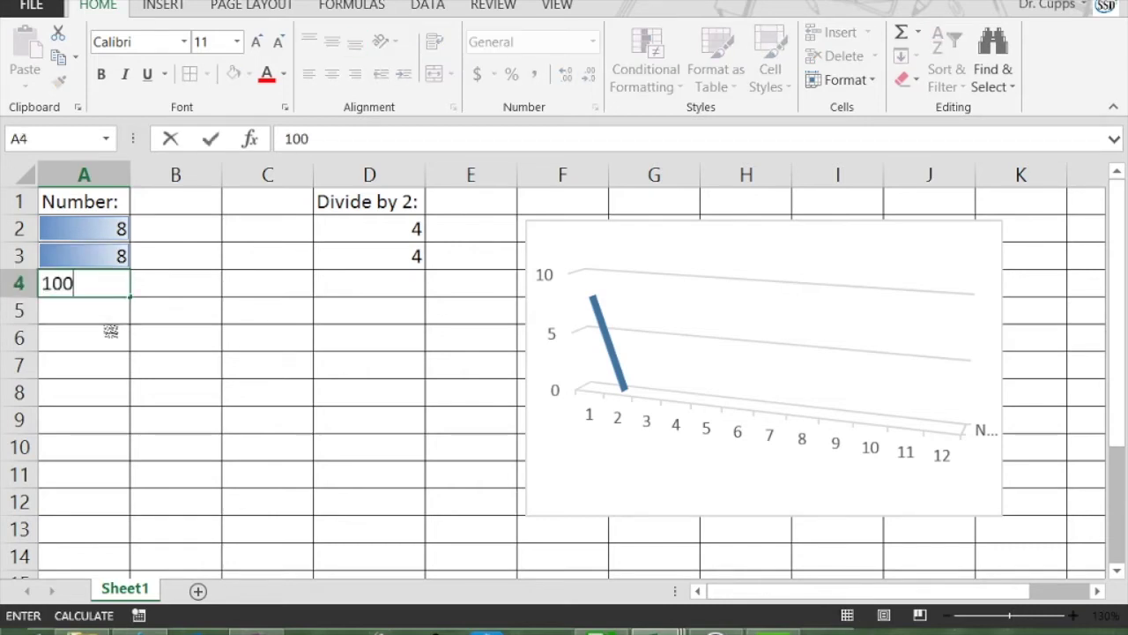
key("Return")
type("58")
key("Return")
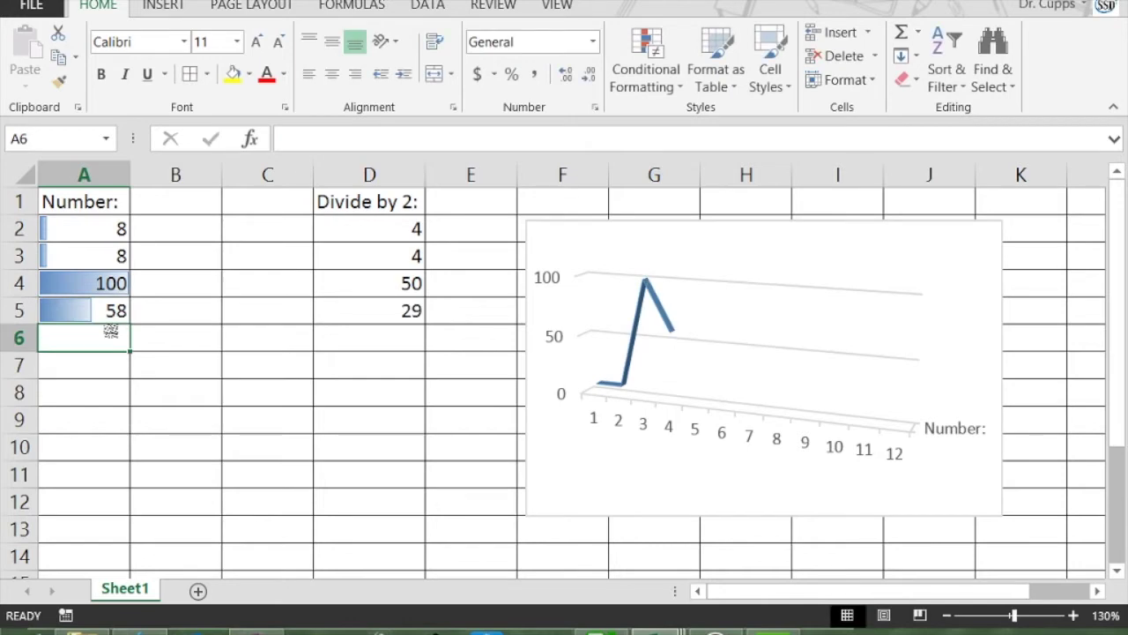
type("26")
key("Return")
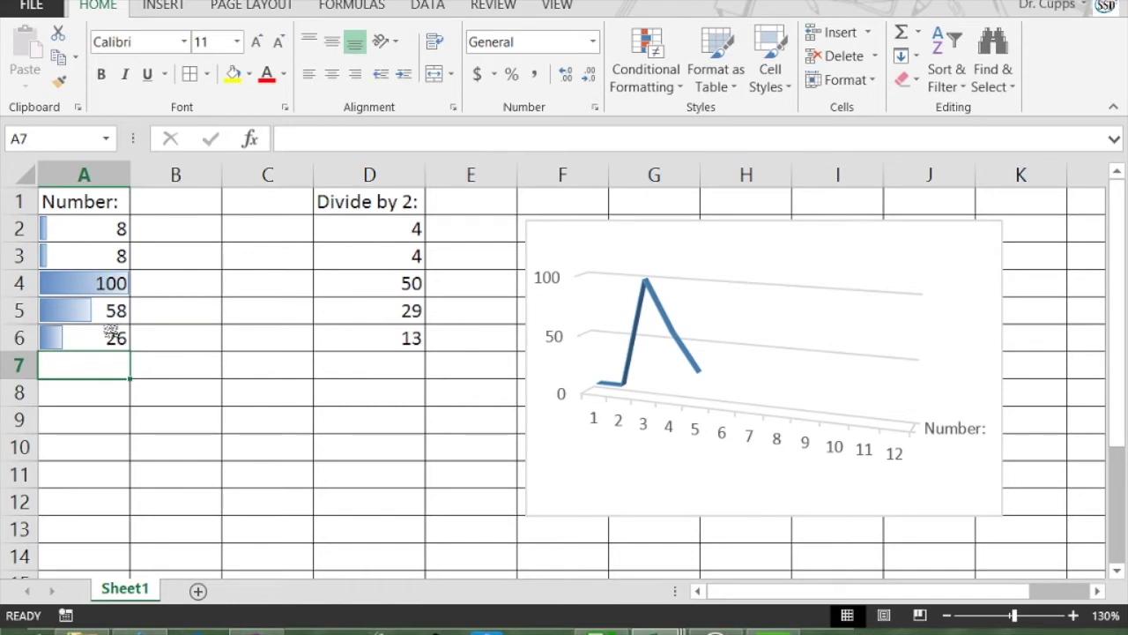
left_click_drag(89, 229, 55, 342)
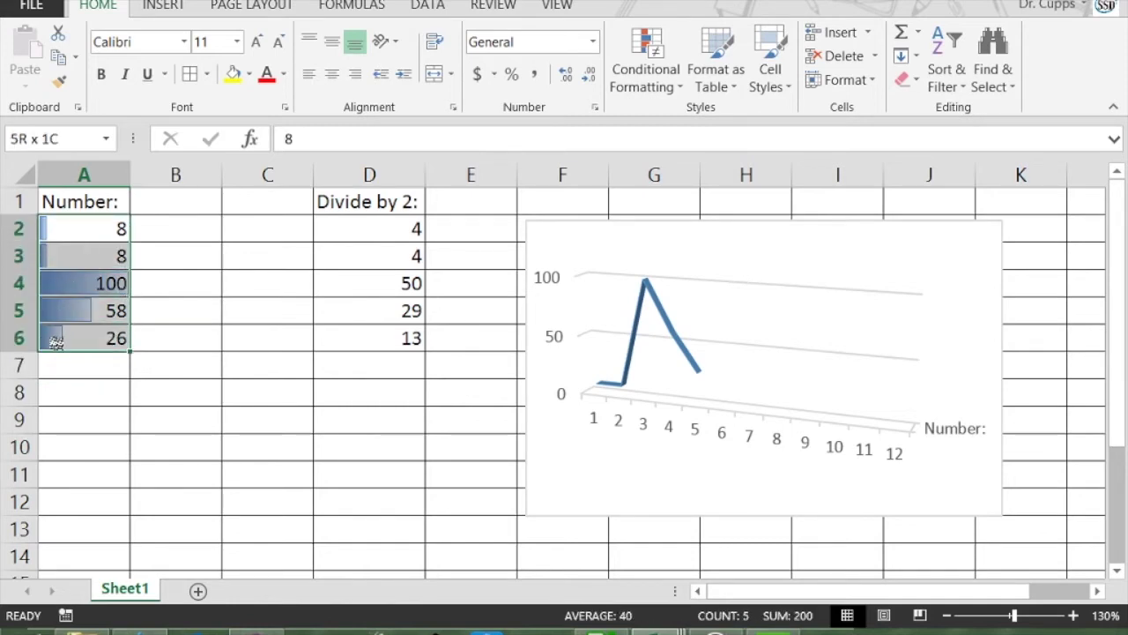
left_click(58, 364)
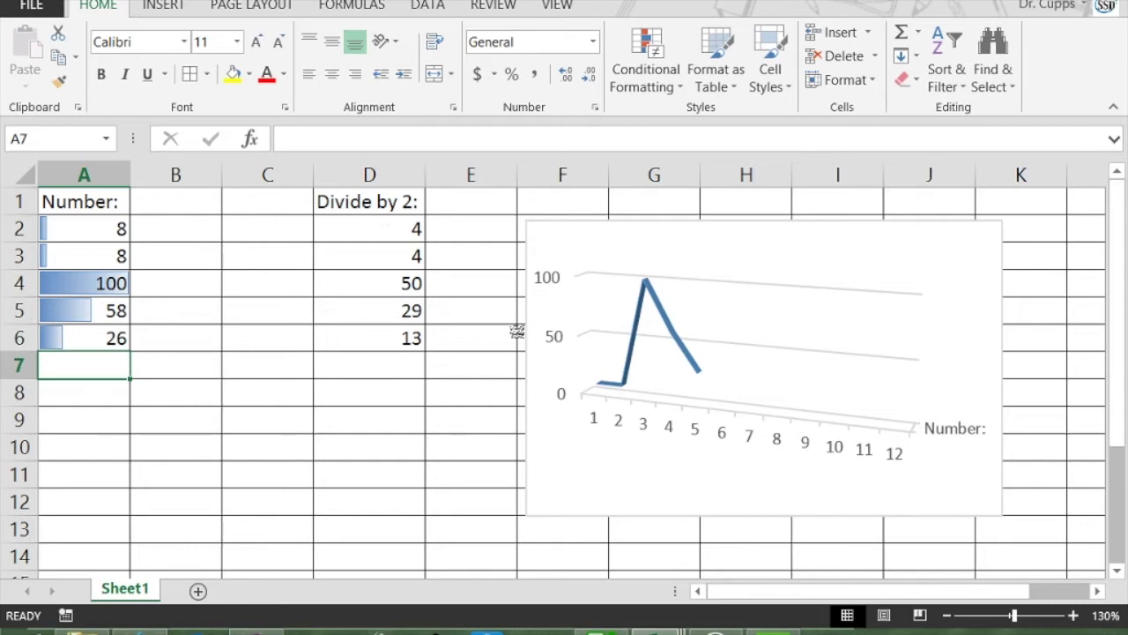
scroll(94, 360, "down", 1)
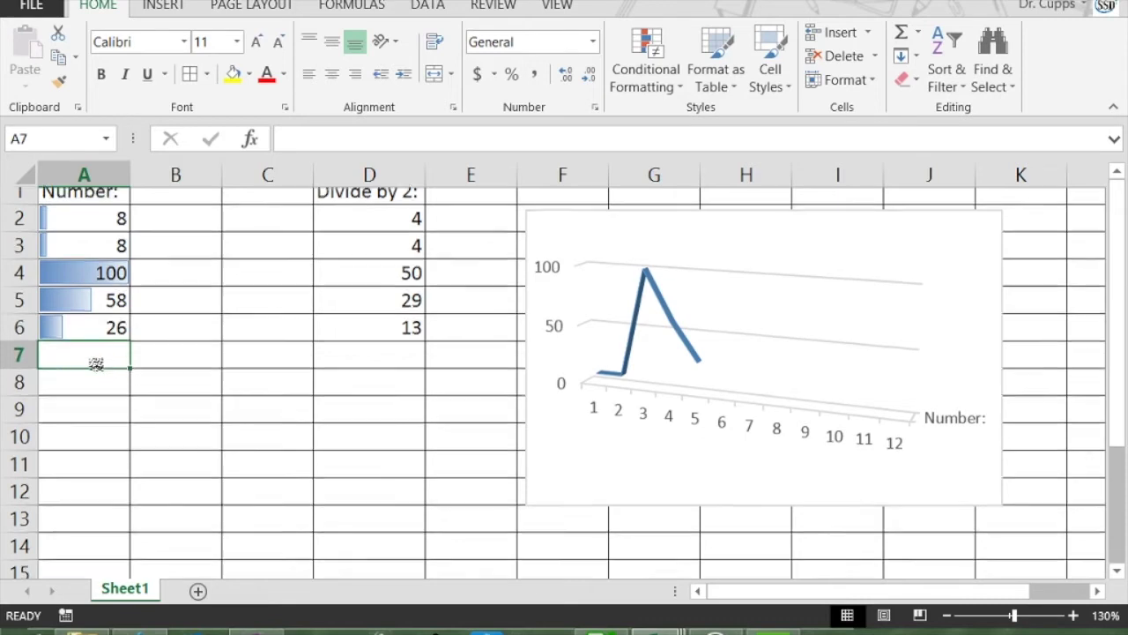
scroll(110, 335, "up", 1)
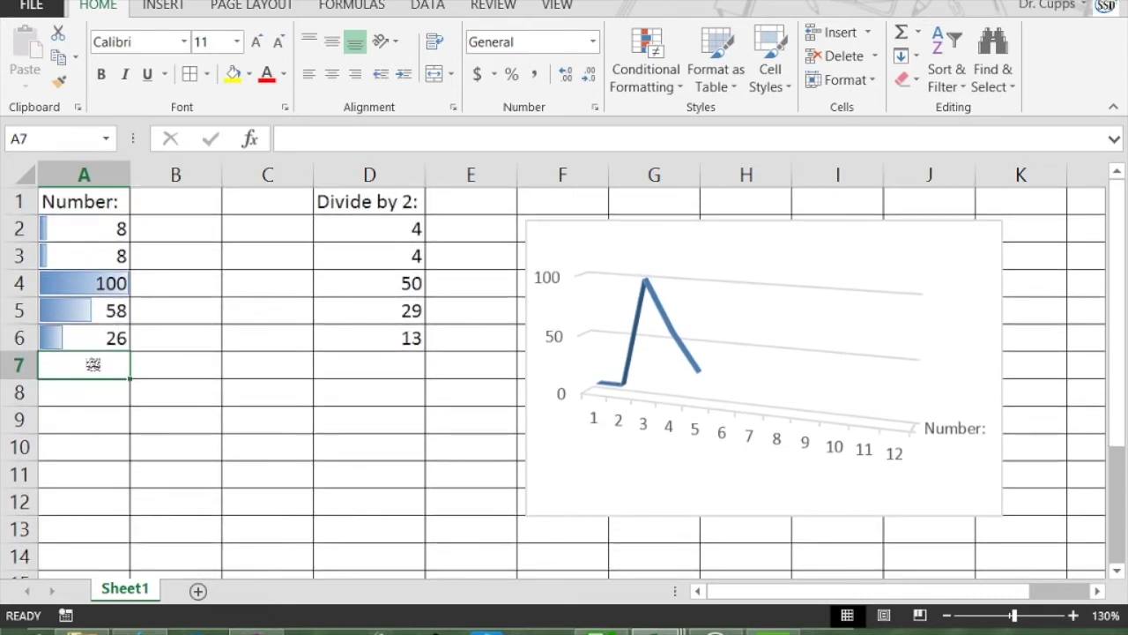
Step: Enter 56 in cell A7 and change that cell's number format to Text
type("56")
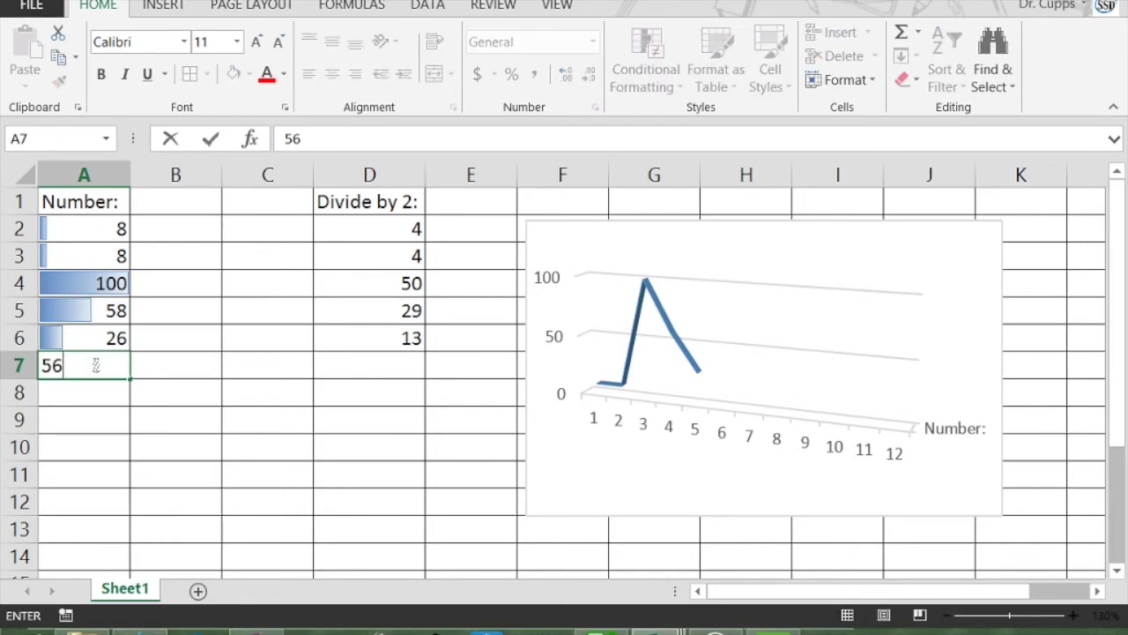
key("Return")
left_click(93, 365)
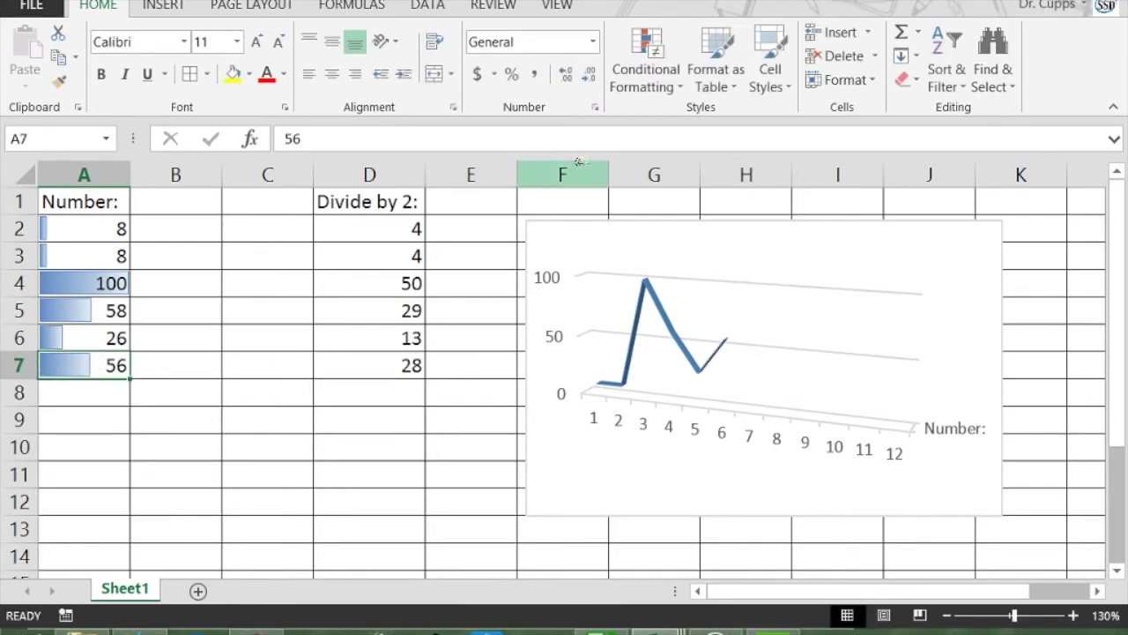
left_click(594, 44)
left_click(529, 441)
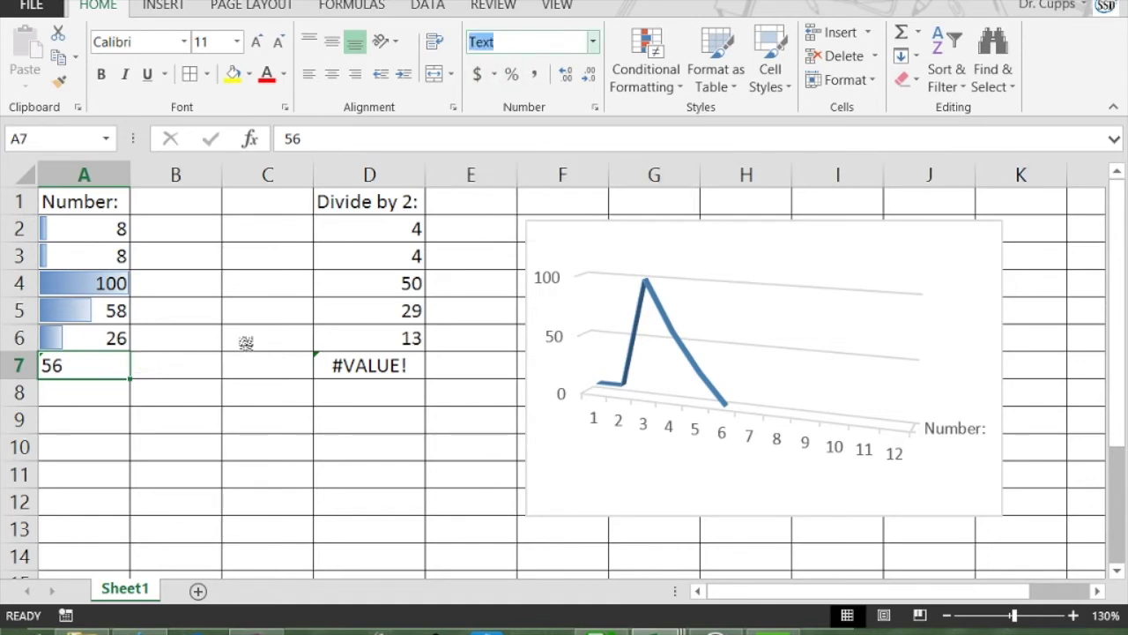
Step: Clear the content and text format of cell A7 by copying the empty cell A8 over it
left_click(141, 410)
left_click(97, 392)
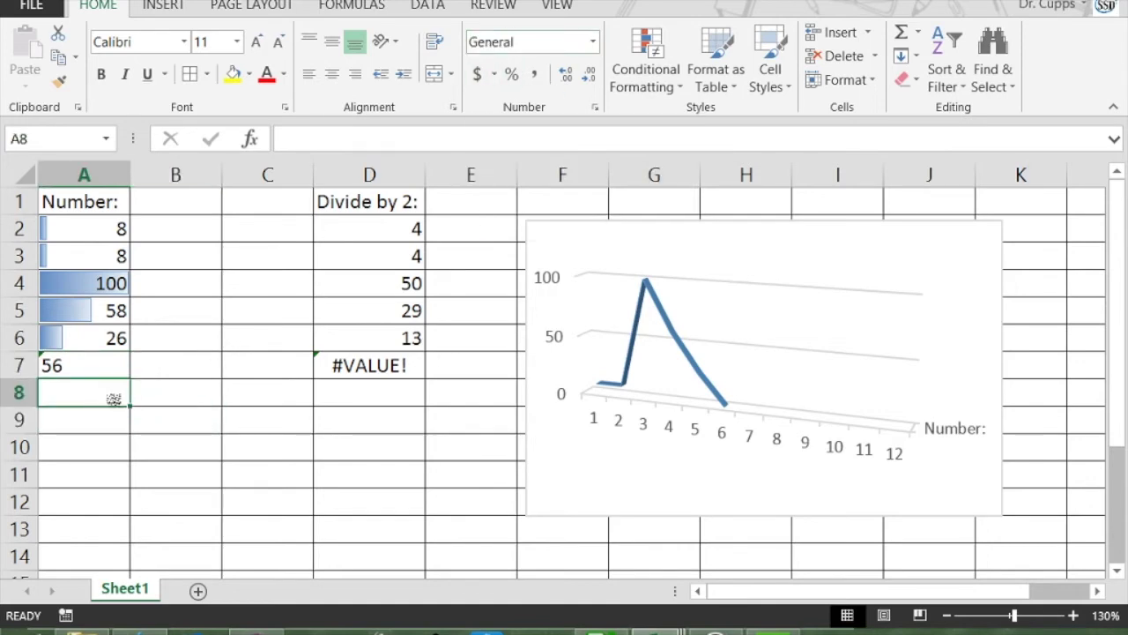
key("ctrl+c")
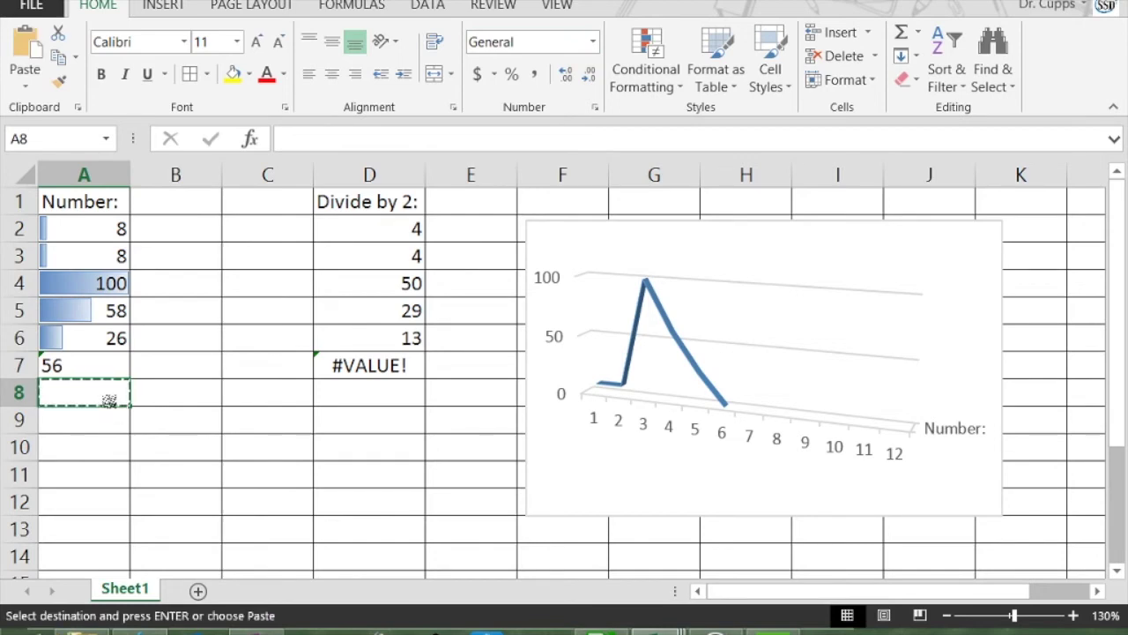
key("Up")
key("ctrl+v")
left_click(93, 445)
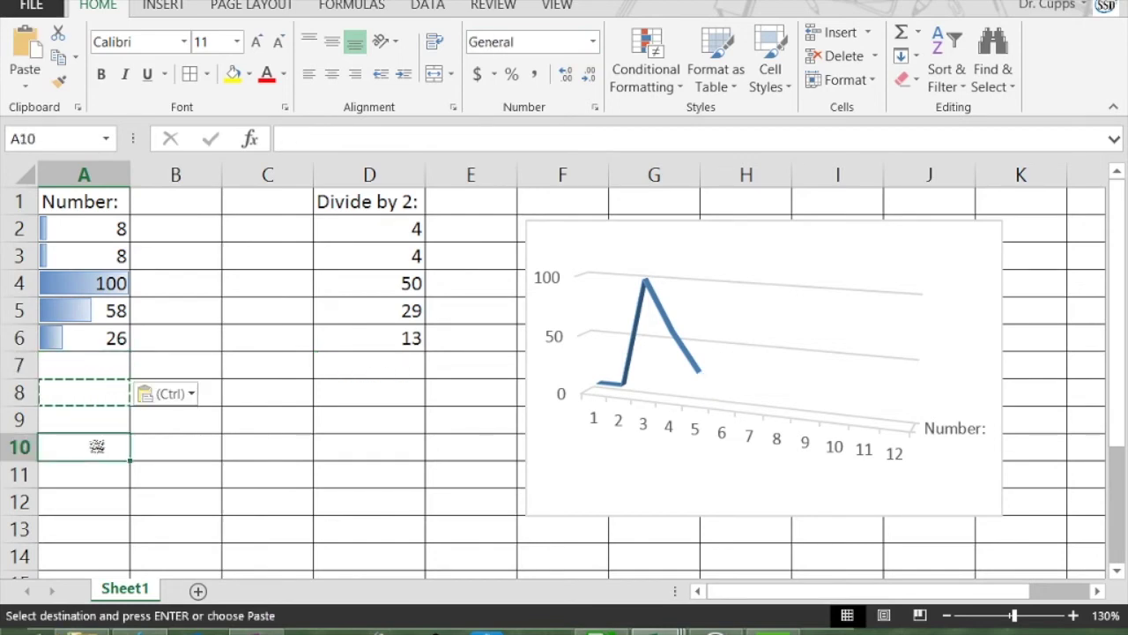
key("Escape")
left_click(101, 371)
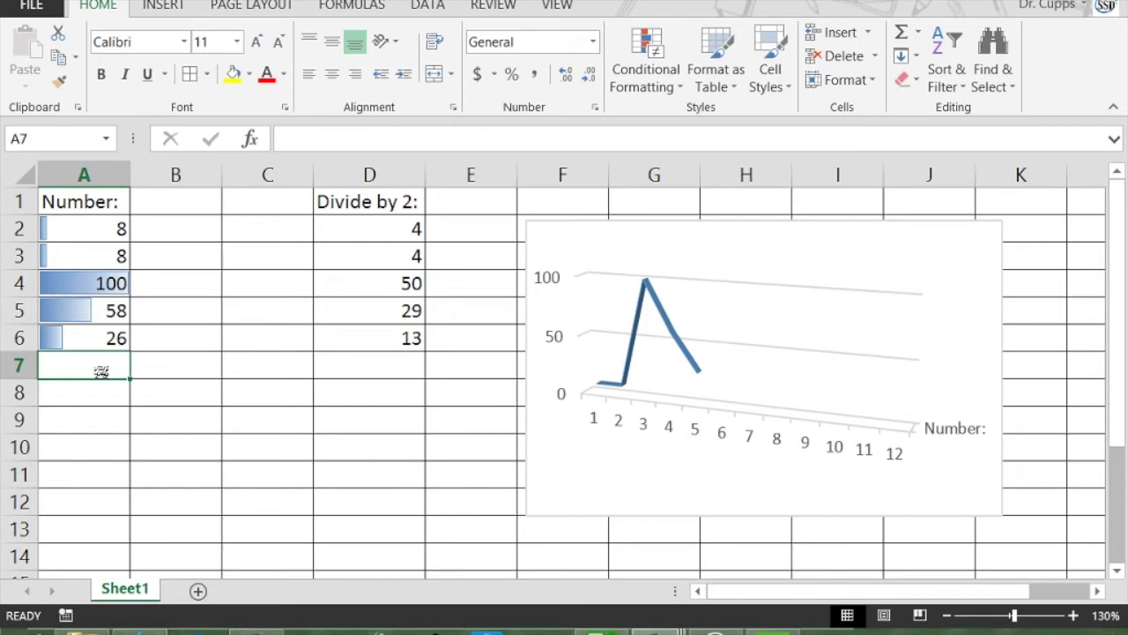
left_click(113, 196)
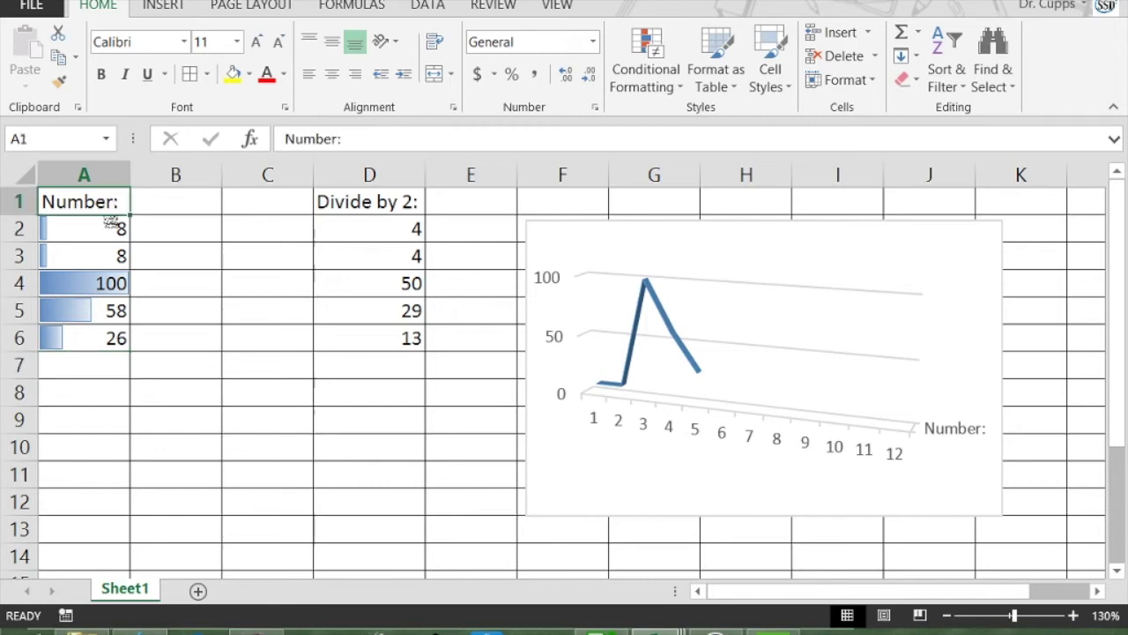
left_click(73, 364)
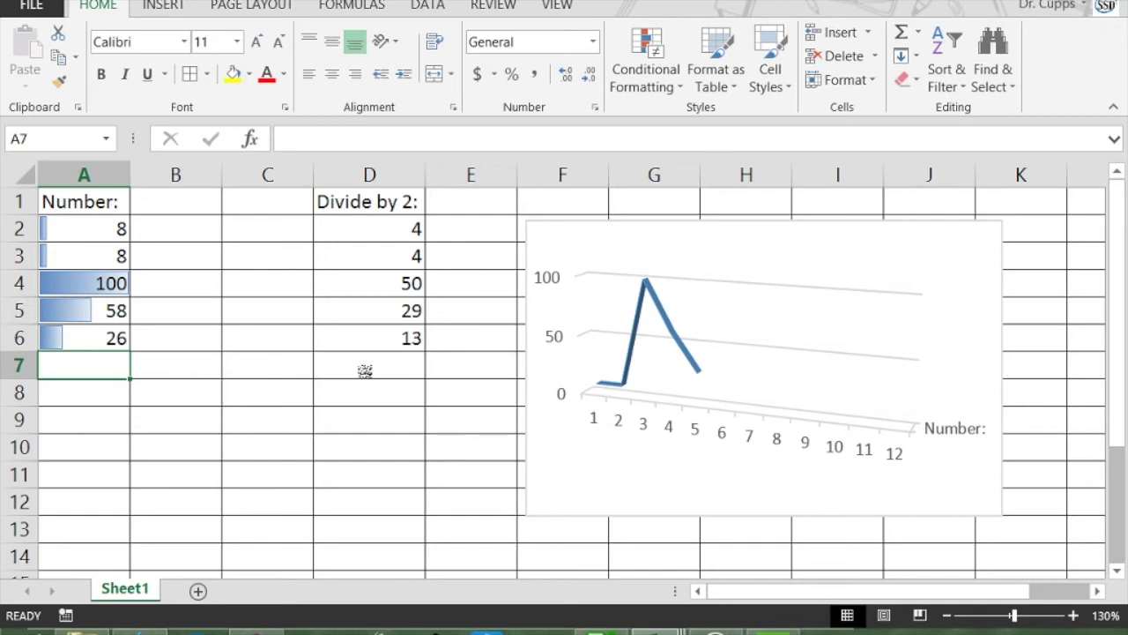
Step: Enter the reference formula =A4 in cell C5 and compare it with its source cell A4
left_click(243, 308)
type("=a4")
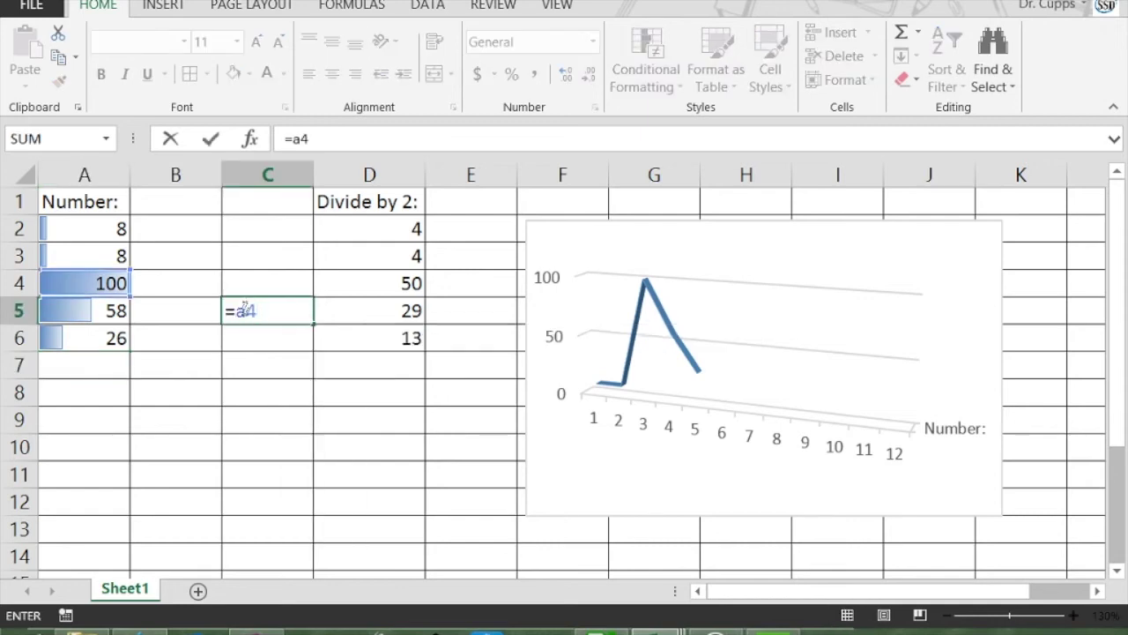
key("Return")
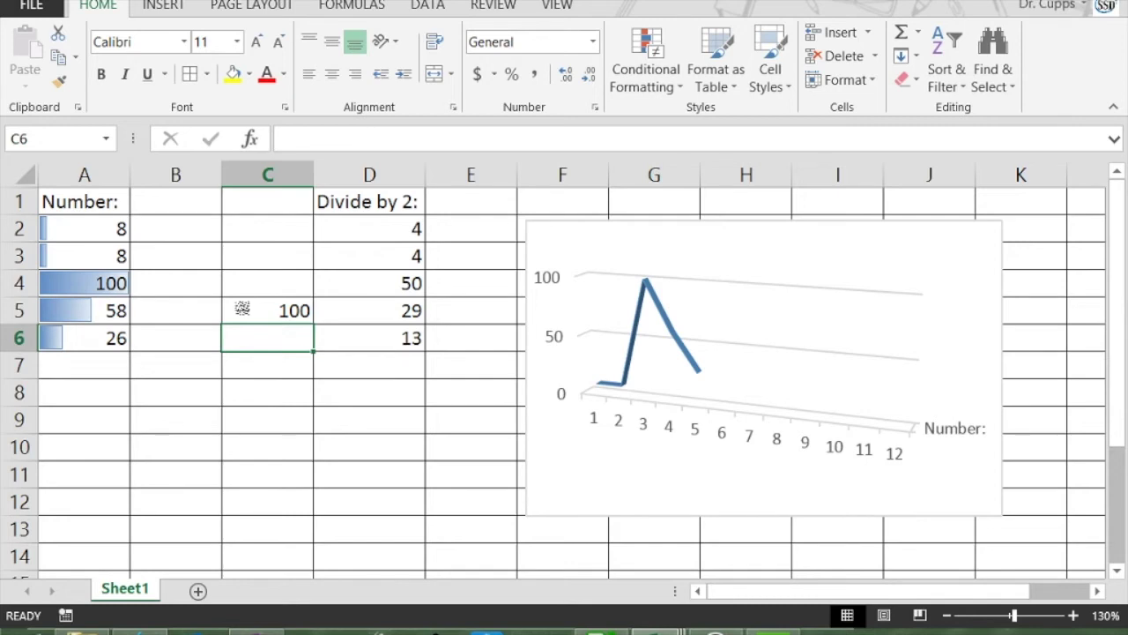
left_click(243, 308)
left_click(119, 295)
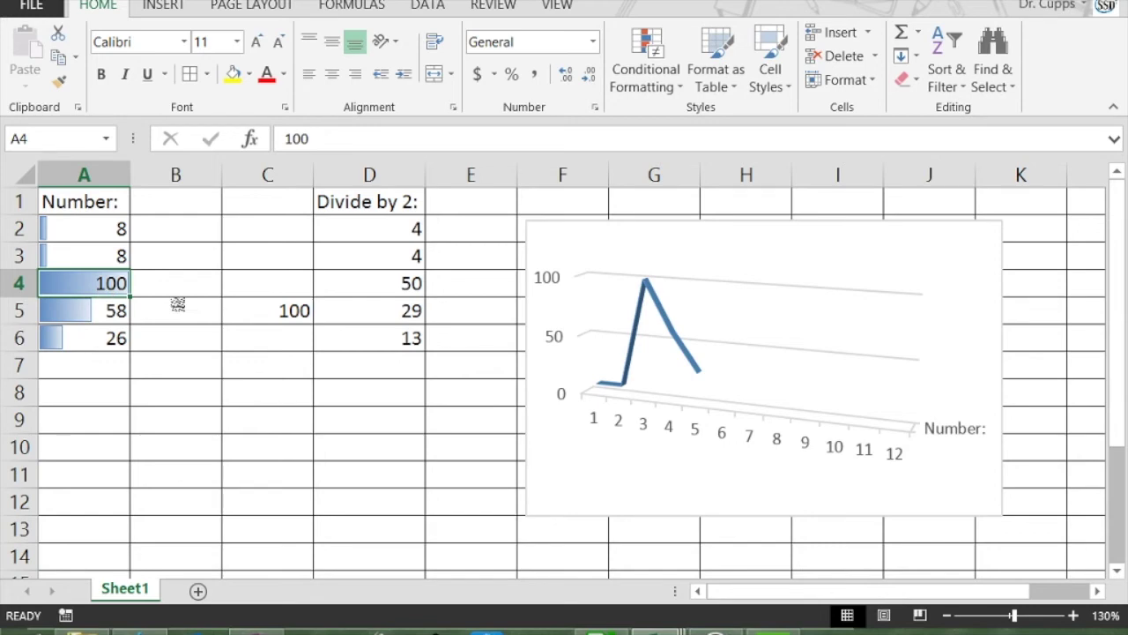
left_click(265, 311)
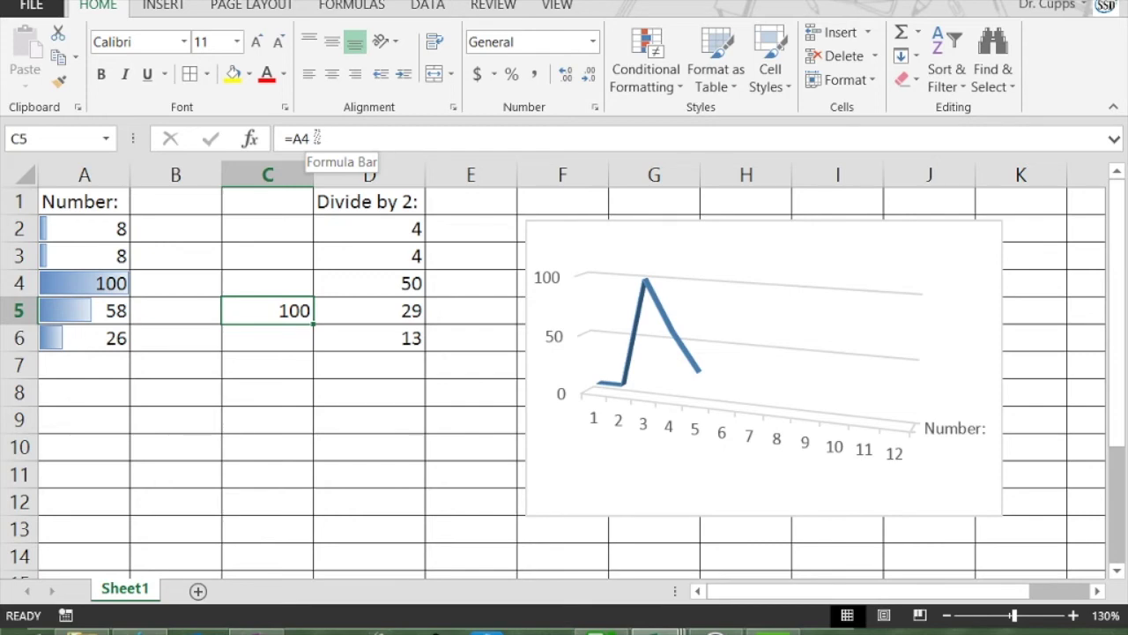
Step: Change the number in cell A4 to 88
left_click(88, 283)
type("88")
key("Return")
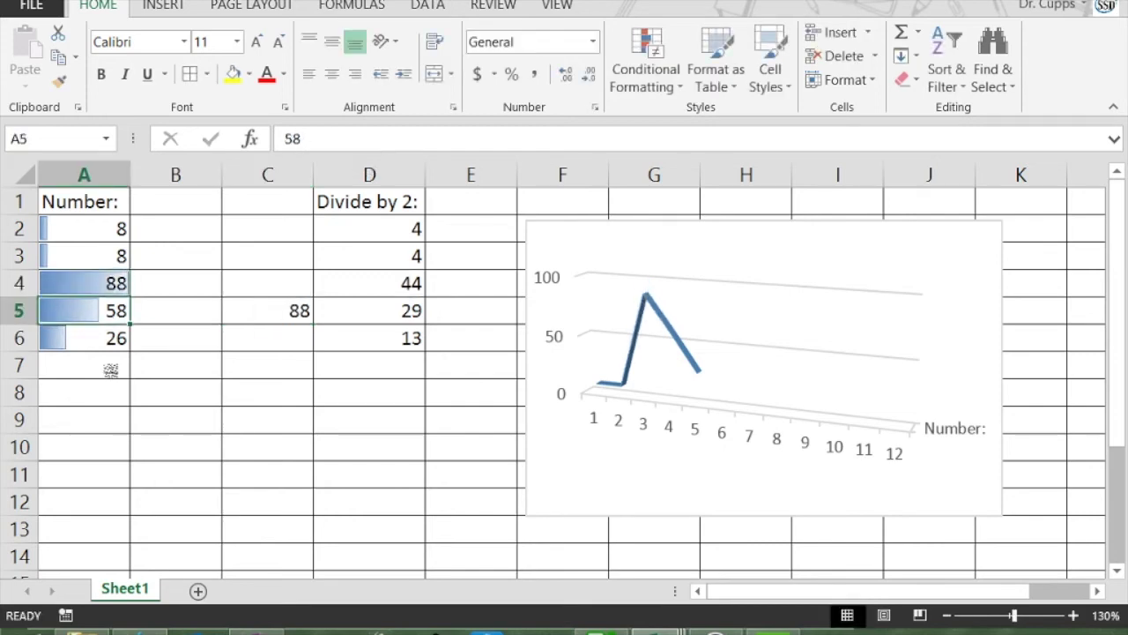
Step: Replace the formula in cell C5 with =A2+A3
key("Right")
key("Right")
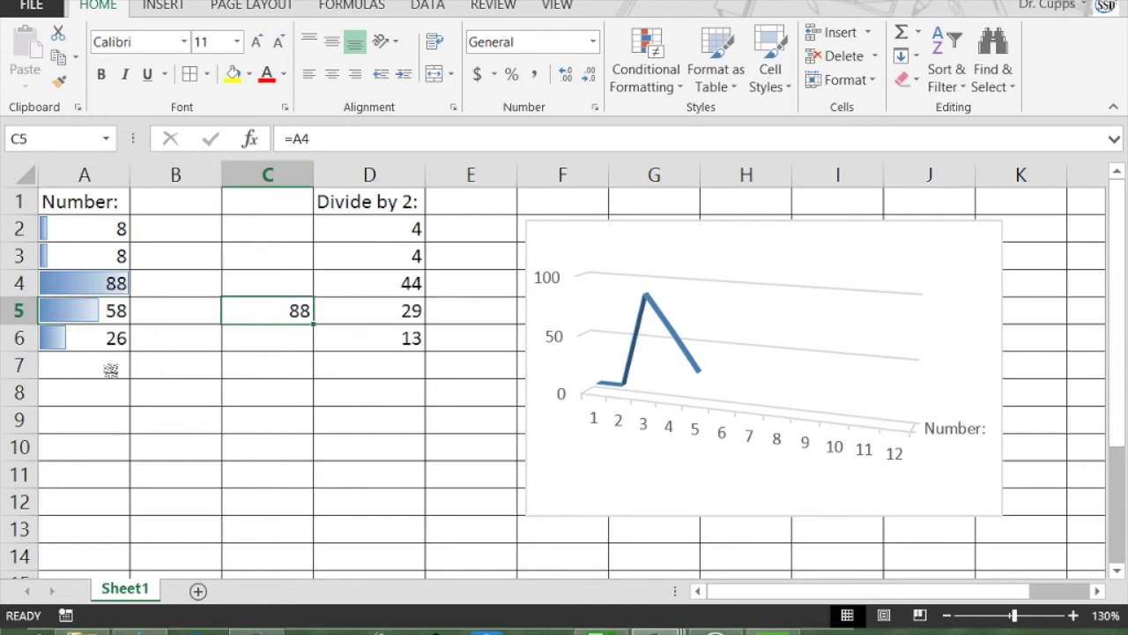
type("=a2+a3")
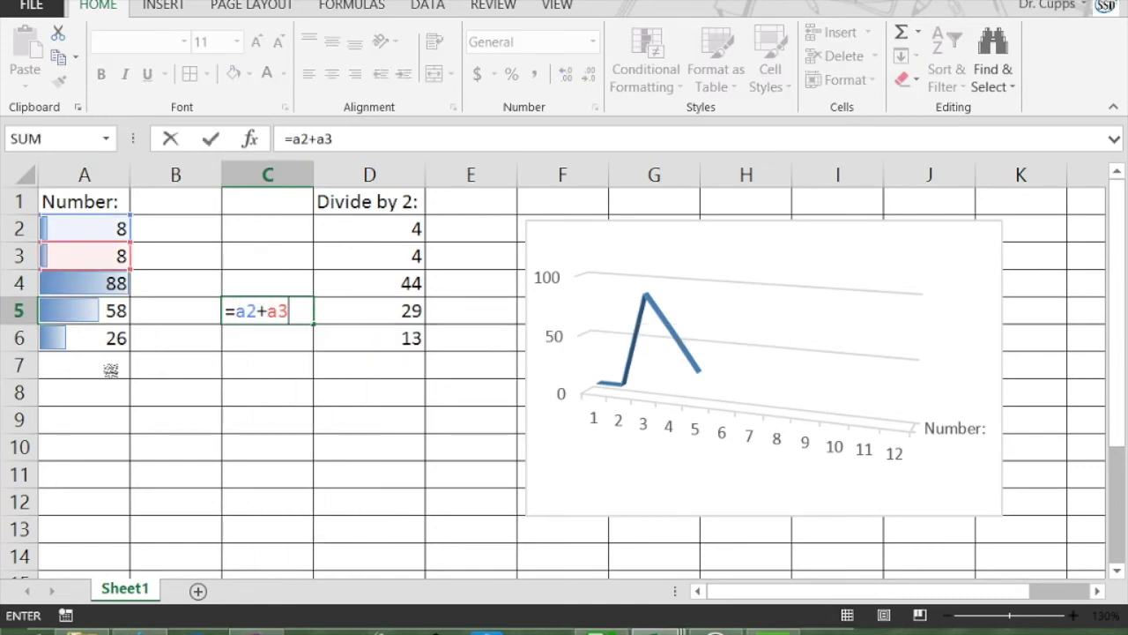
key("Return")
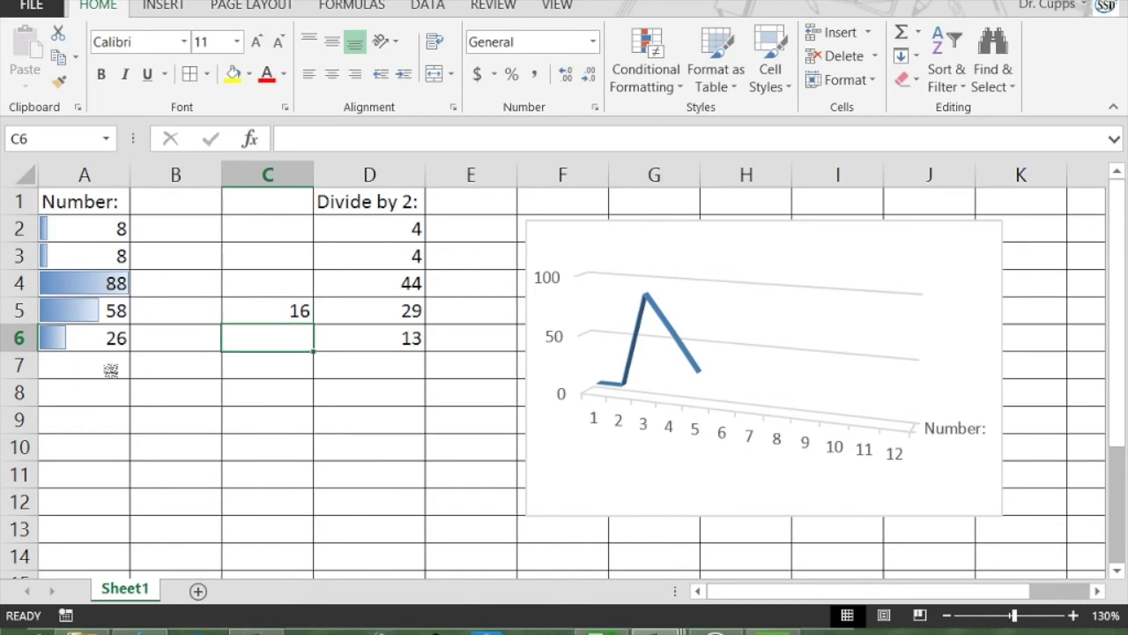
Step: Replace the formula in cell C5 with =SUM(A2:A6) to total the Number column
key("Up")
type("=sum(")
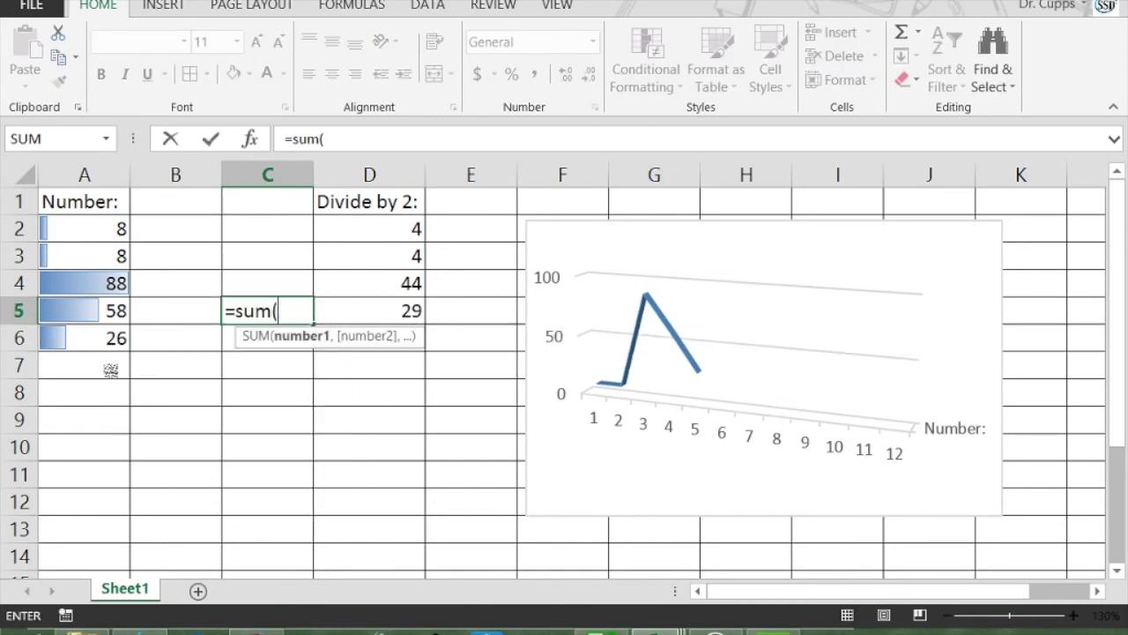
type("a2:a")
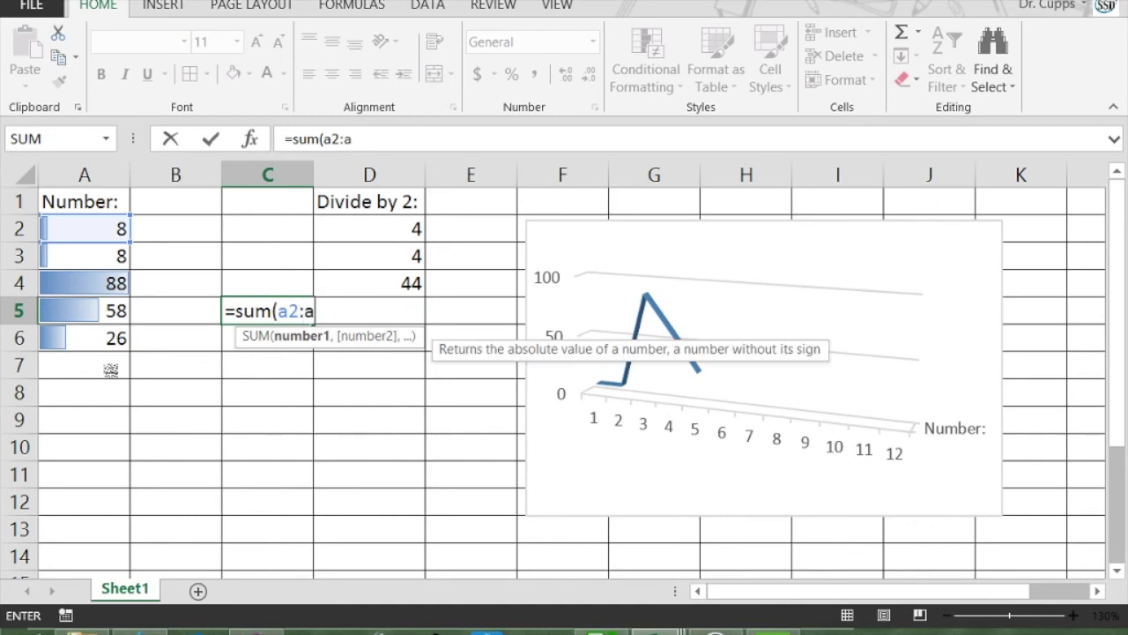
type("6")
key("Return")
key("Up")
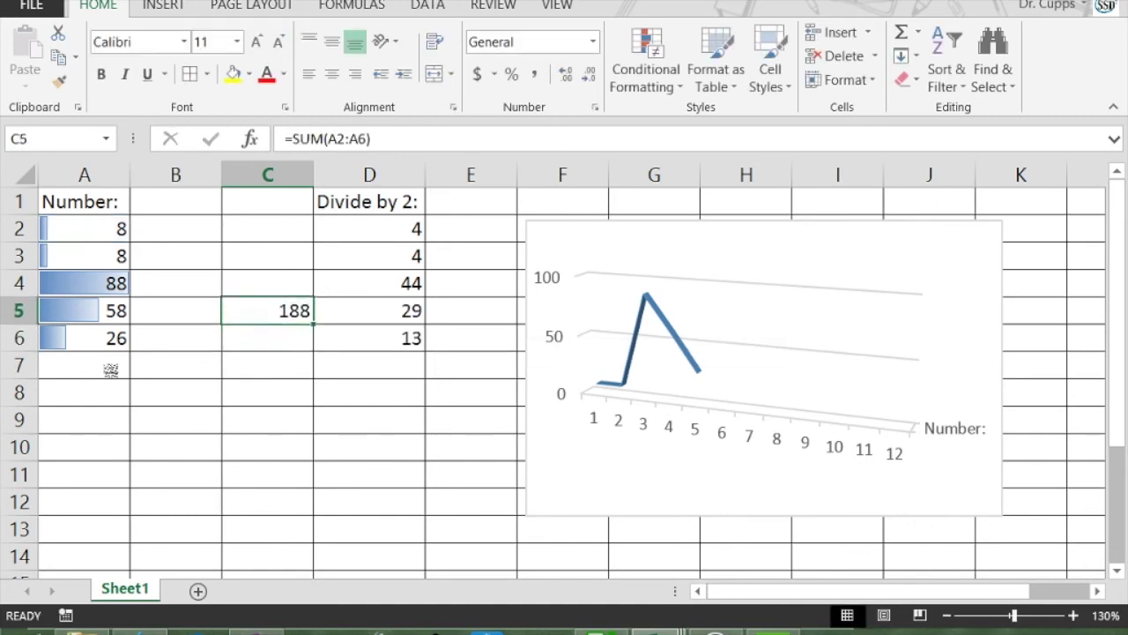
Step: Change the last number in the Number column, cell A6, to 32
key("Left")
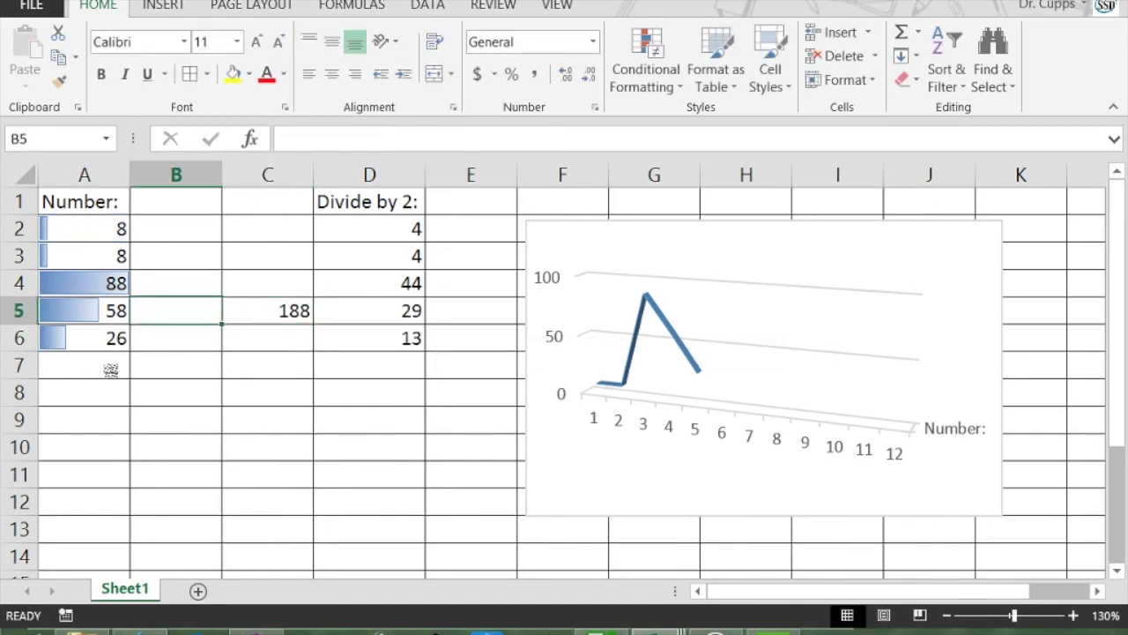
key("Left")
key("Down")
type("32")
key("Return")
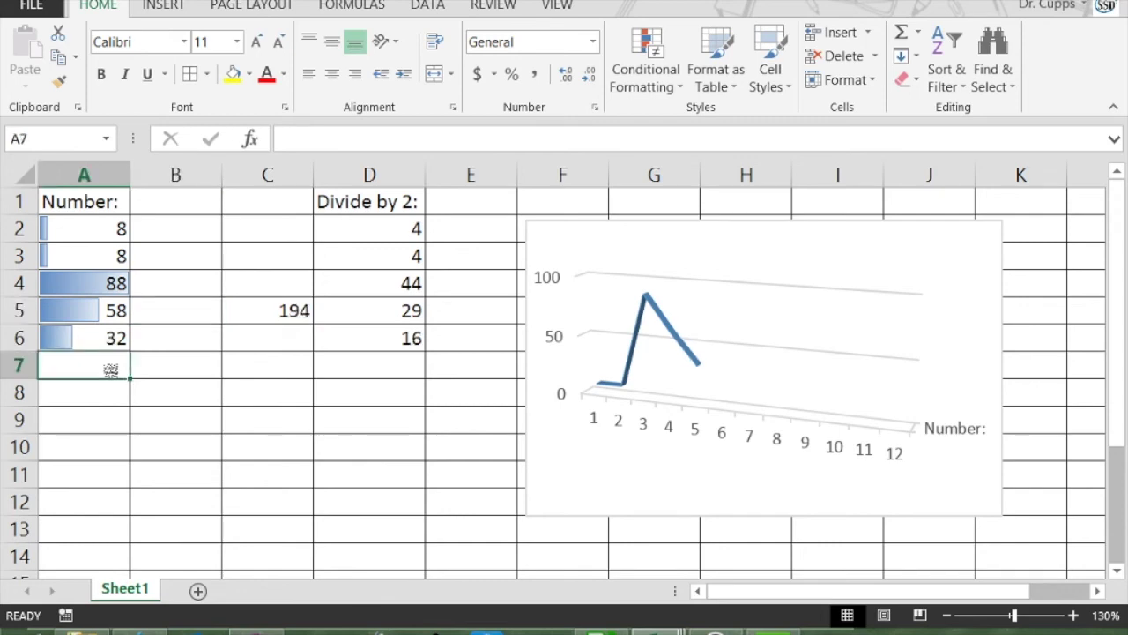
Step: Enter Label, Value and Formula in cells B10 through B12 and make them bold
left_click(150, 447)
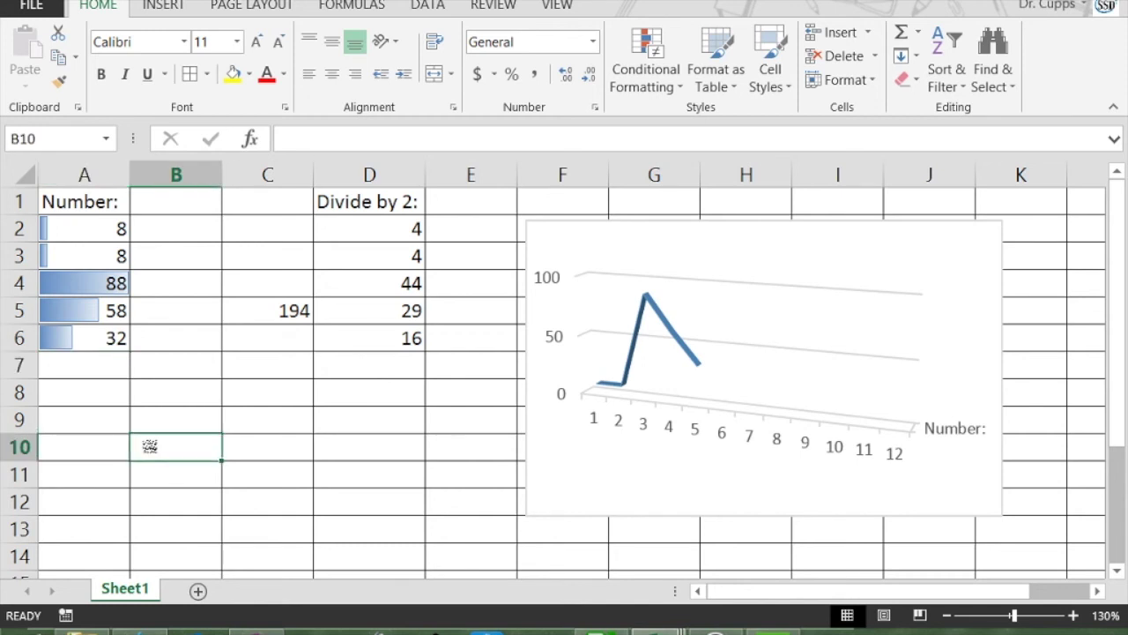
type("Label")
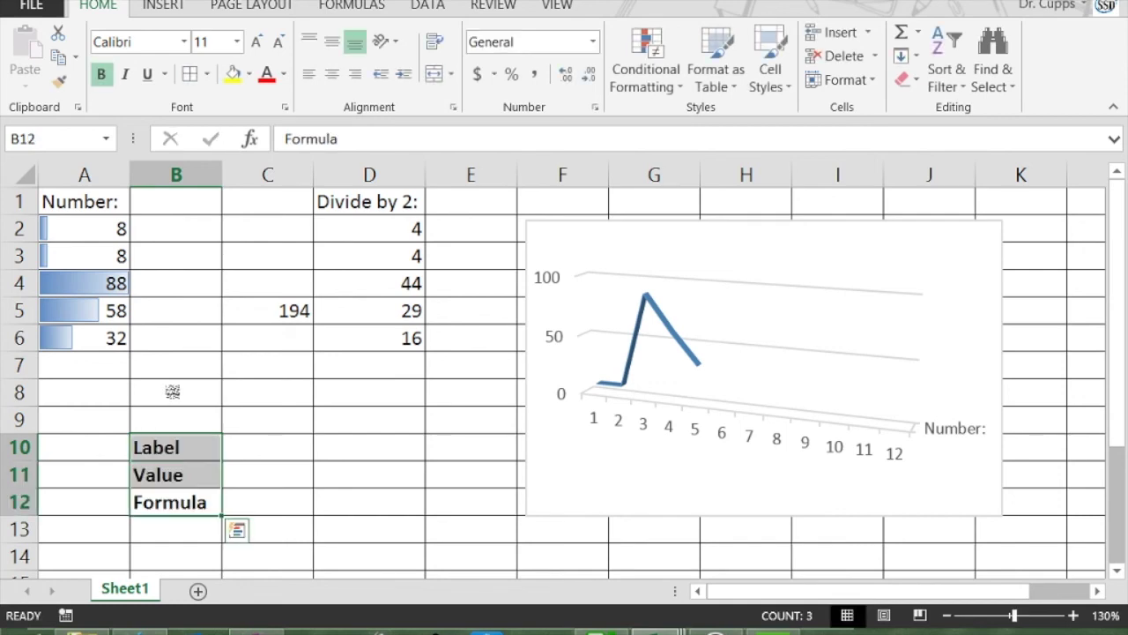
left_click(176, 393)
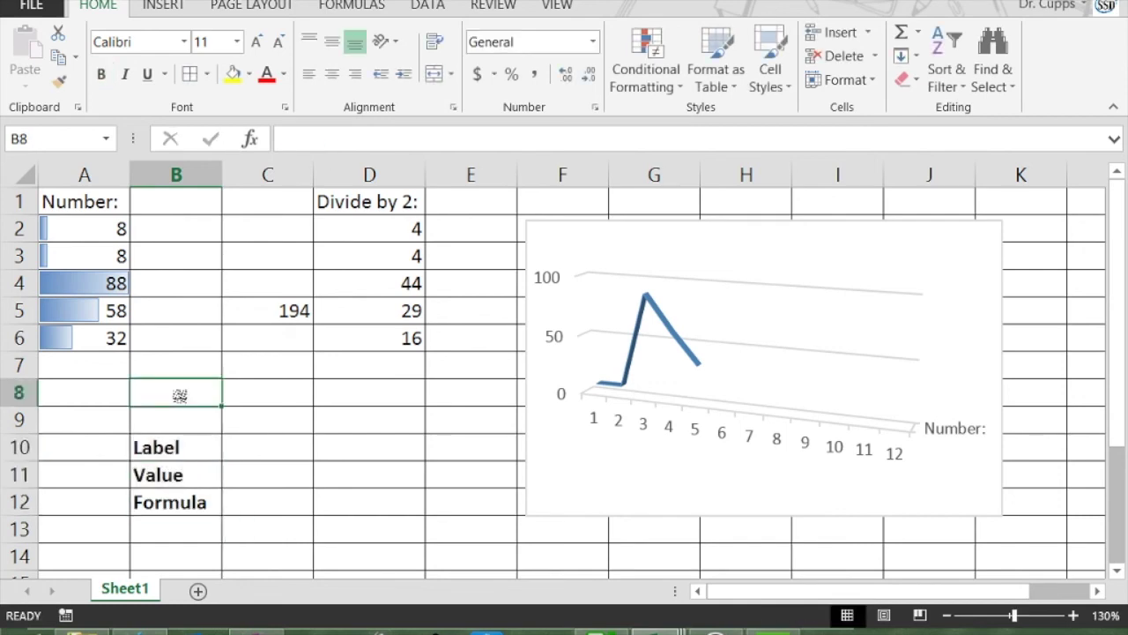